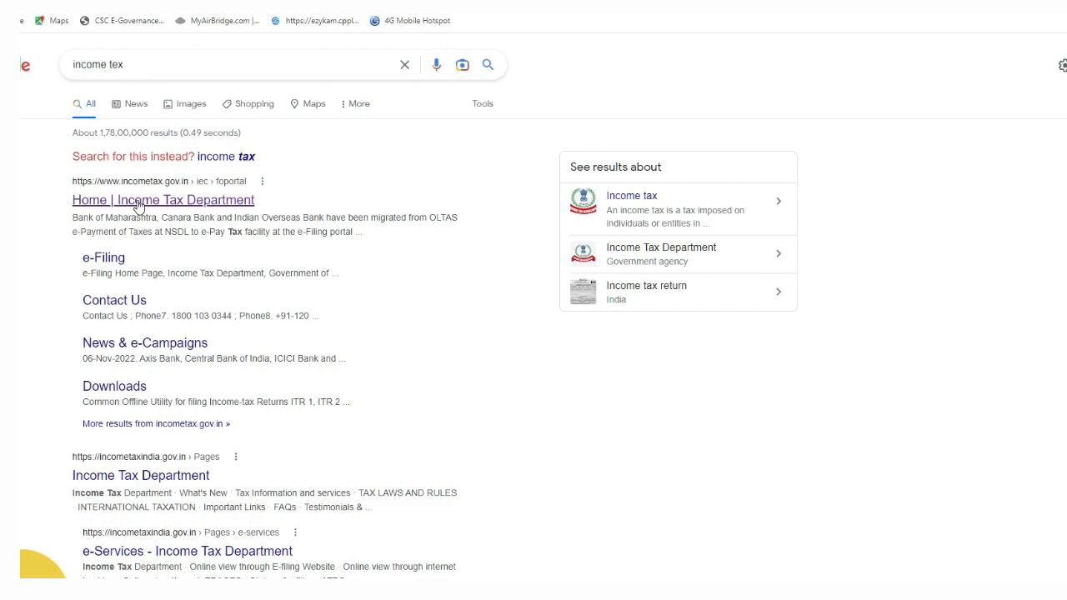
- Open the Income Tax Department home page and go to Link Aadhaar under Quick Links
left_click(139, 206)
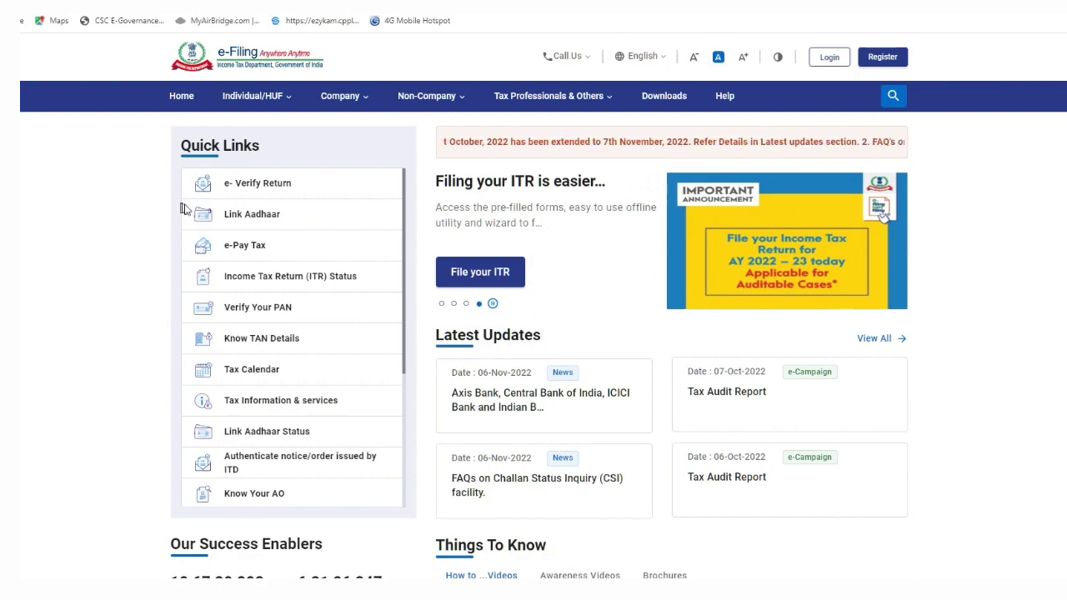
left_click(251, 221)
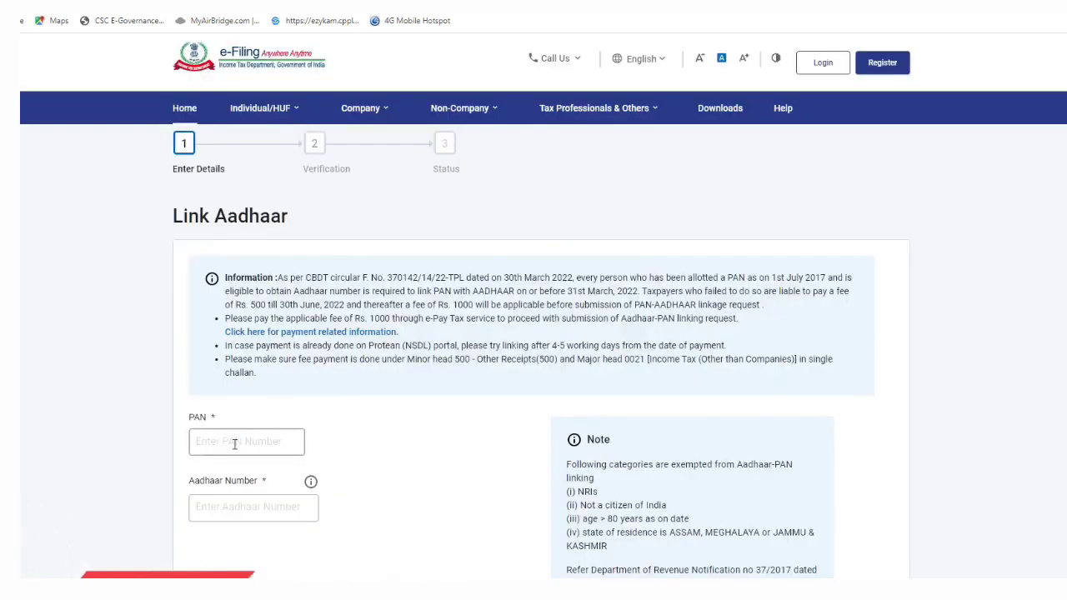
- Enter the PAN and the 12-digit Aadhaar number in the Link Aadhaar form fields
left_click(233, 443)
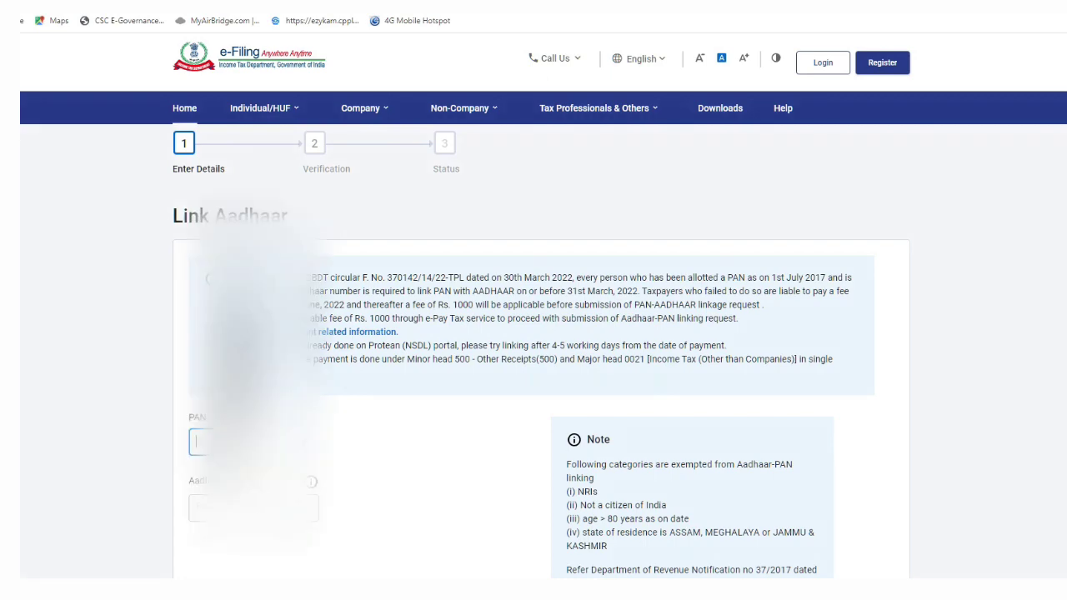
type("EP")
left_click(253, 507)
type("51")
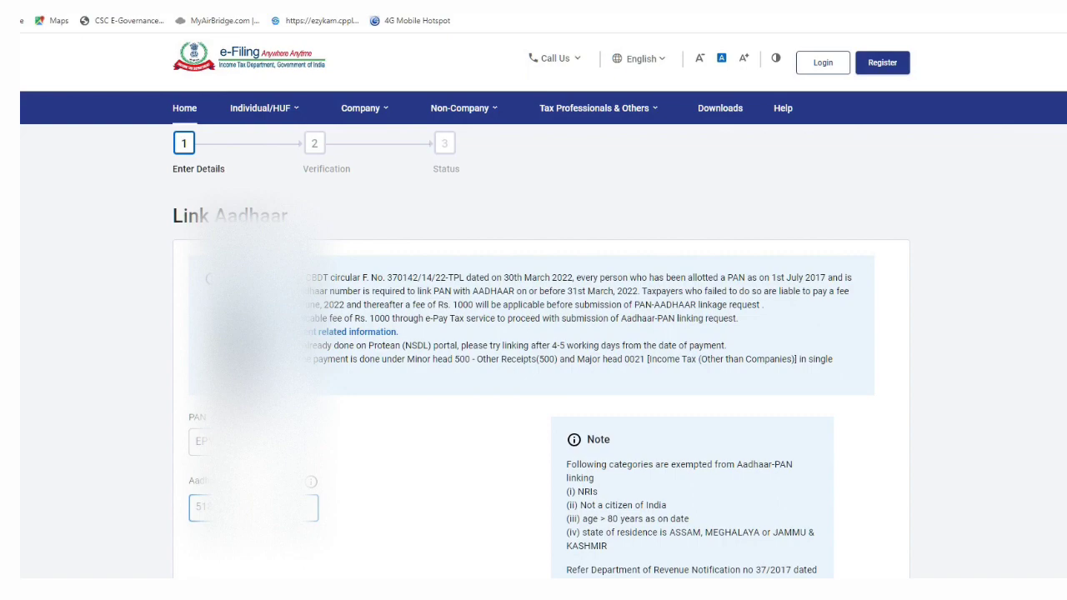
scroll(340, 538, "down", 3)
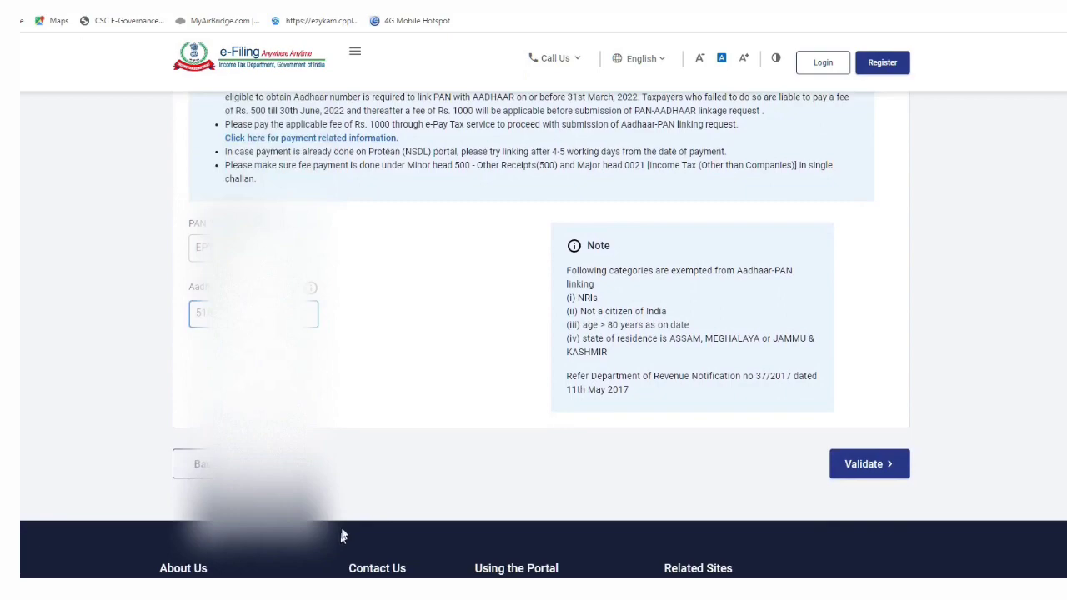
- Validate the linking request, then choose Continue To Pay Through E-Pay Tax on the 'Payment Details not found' notice
left_click(850, 477)
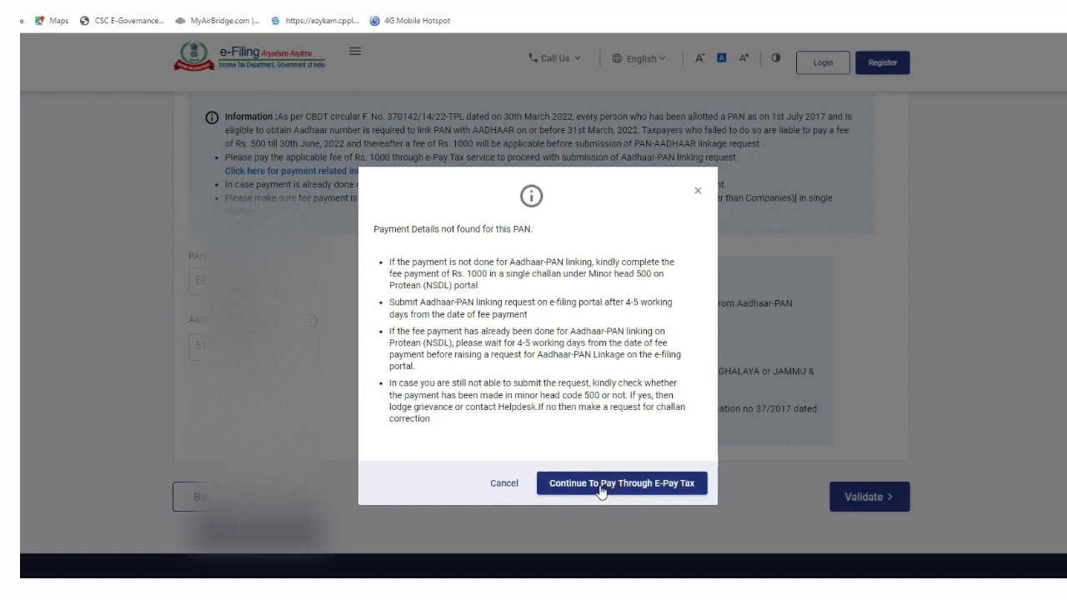
left_click(674, 488)
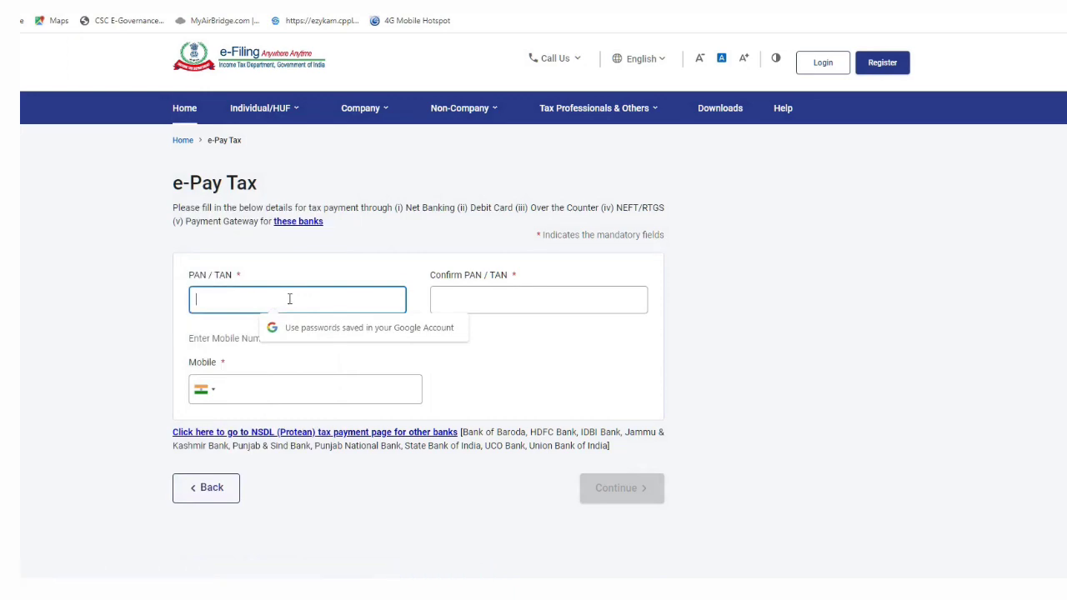
- Enter the PAN in both PAN/TAN and Confirm PAN/TAN, replacing the invalid entry
key("ctrl+v")
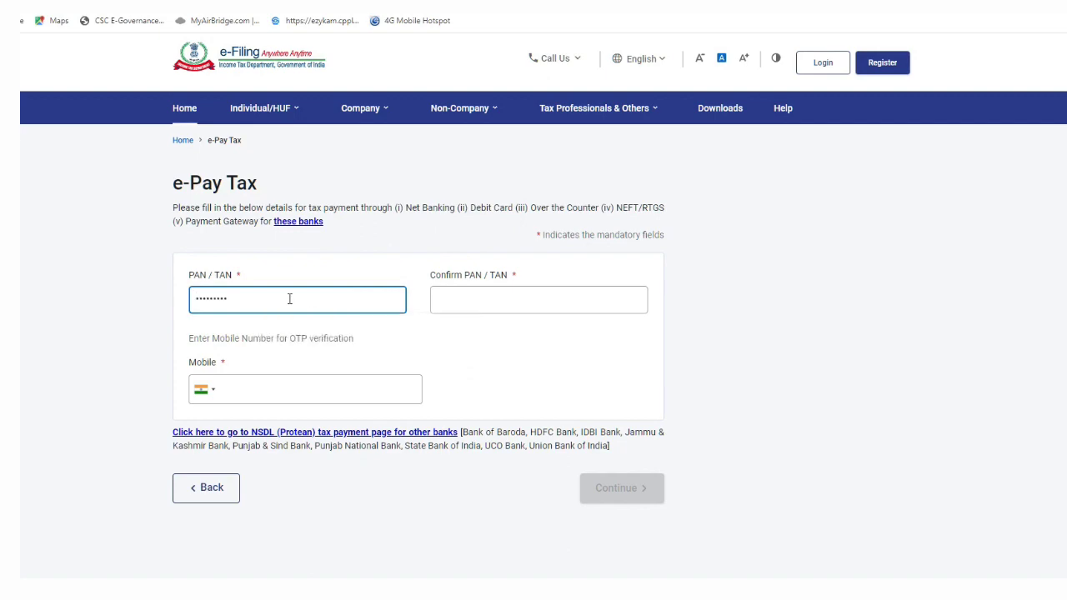
left_click(467, 300)
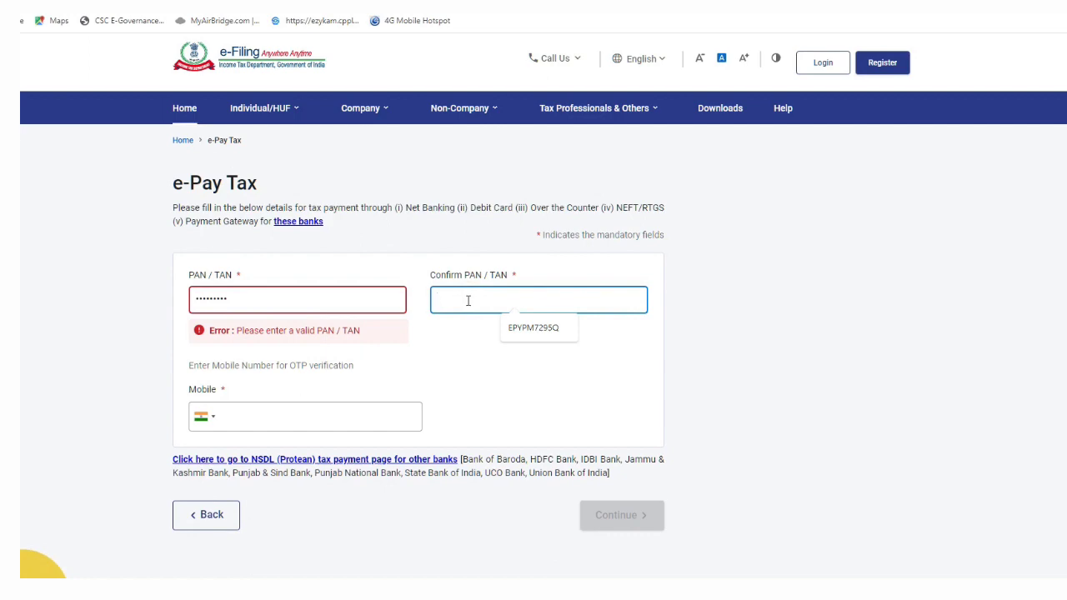
left_click(530, 327)
key("BackSpace")
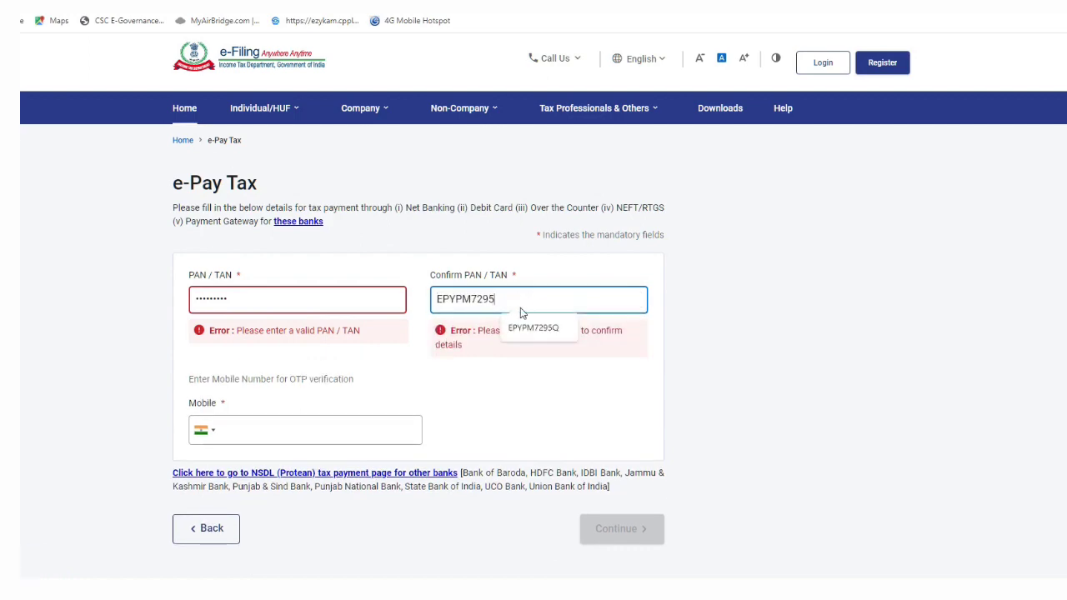
left_click(538, 328)
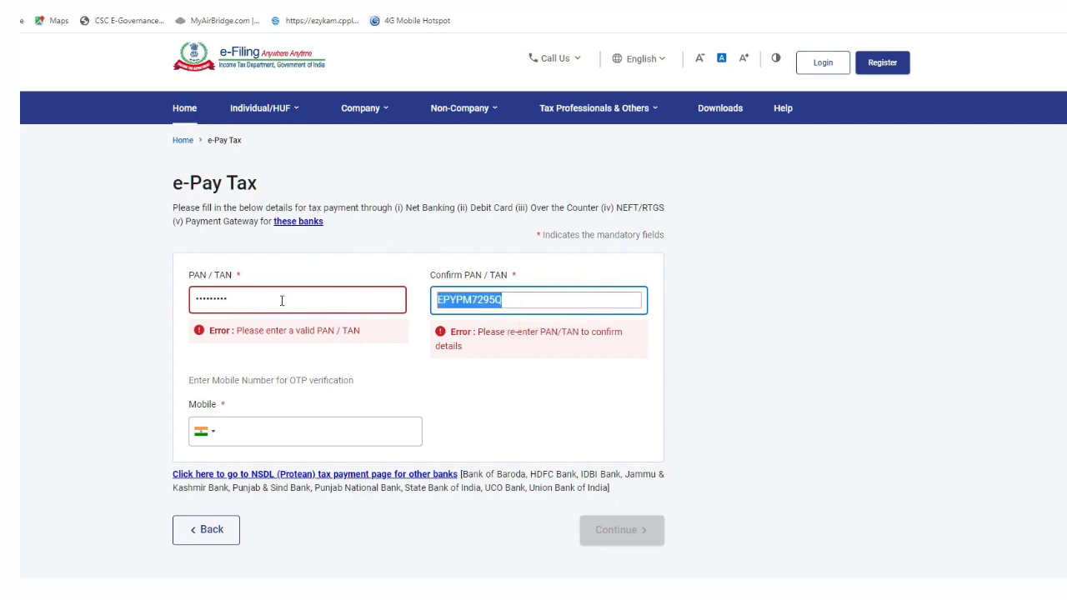
double_click(282, 300)
key("BackSpace")
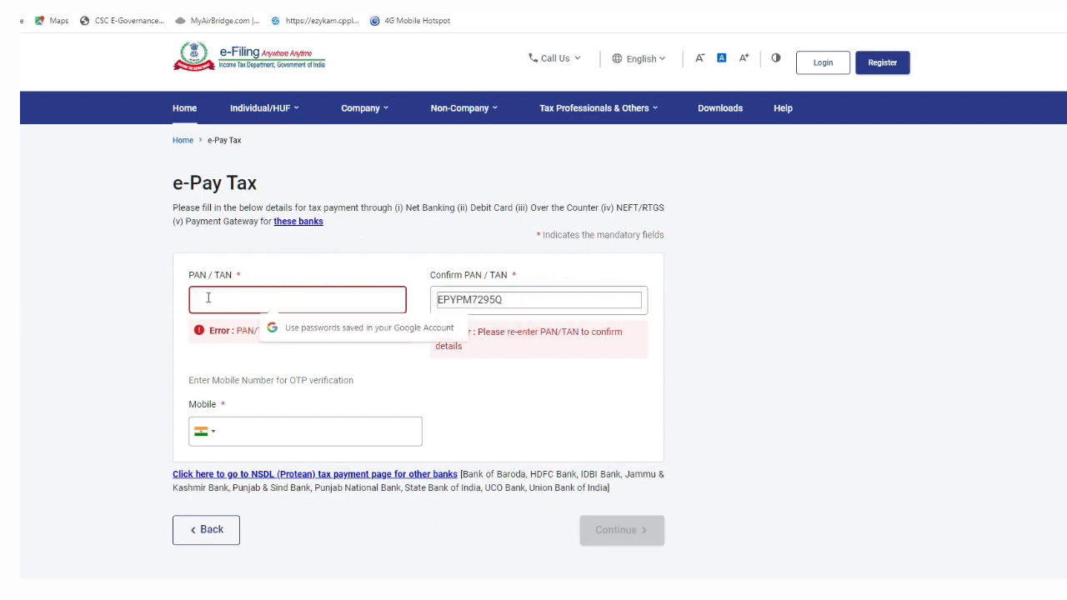
key("ctrl+v")
key("Tab")
- Enter the mobile number and submit the details to receive an OTP
left_click(368, 382)
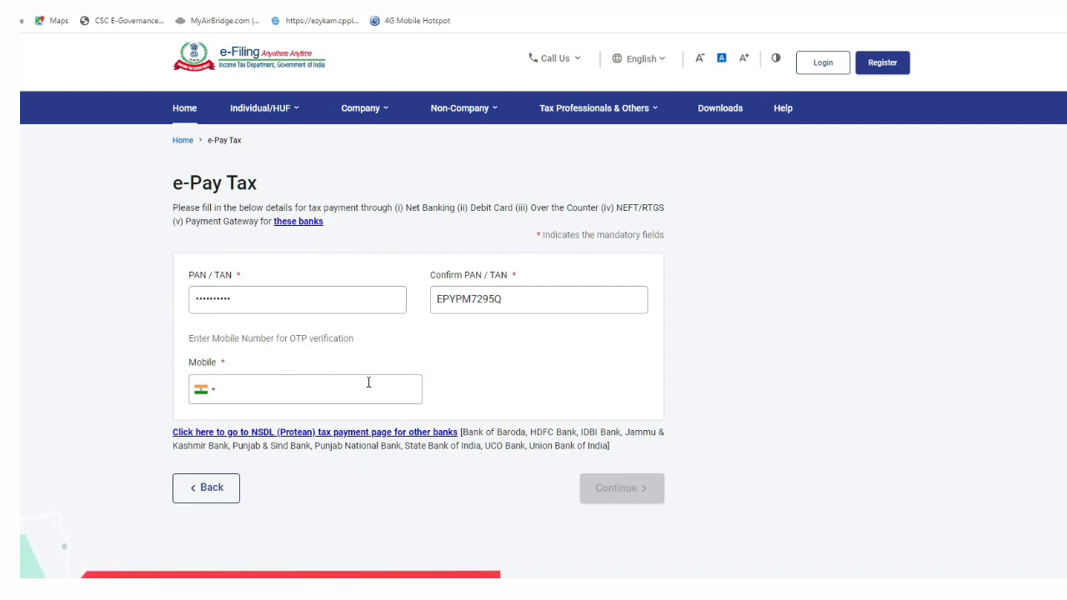
type("870")
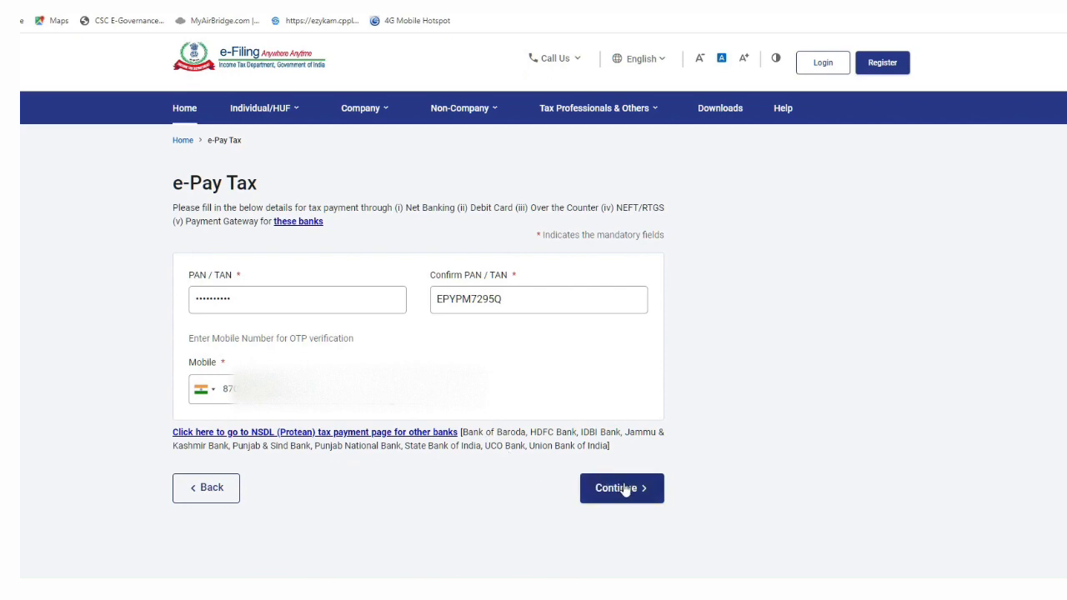
left_click(625, 490)
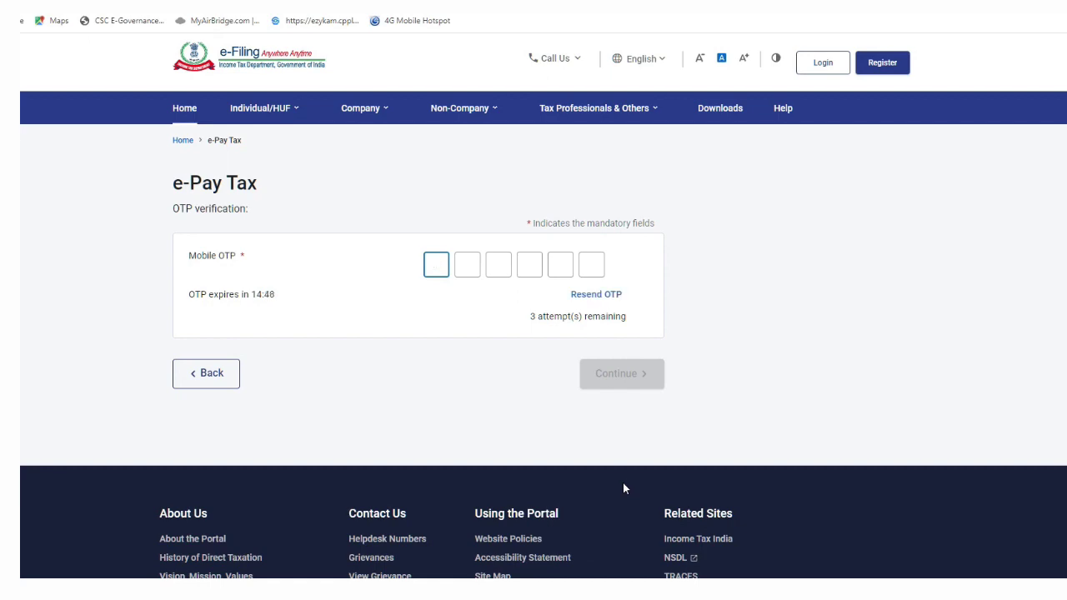
- Verify with the 6-digit mobile OTP and start a new Income Tax payment
type("123456")
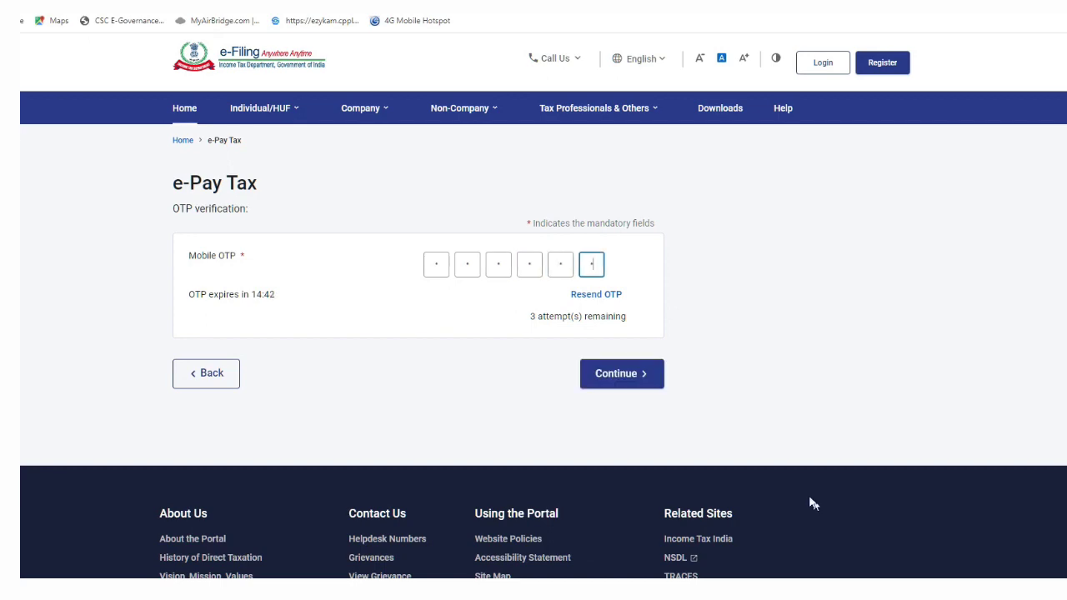
left_click(642, 376)
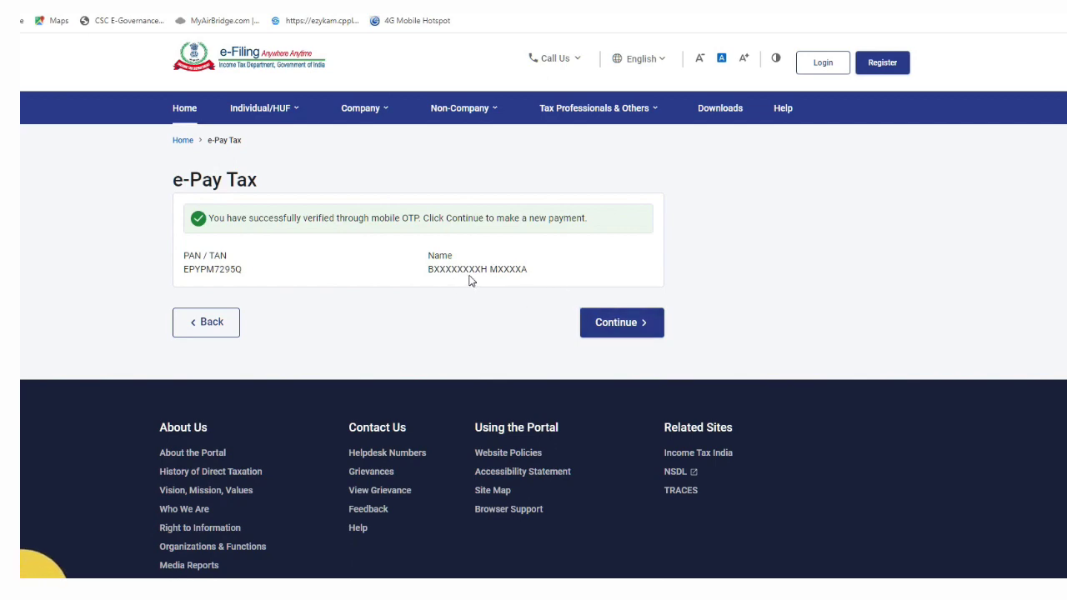
left_click(625, 325)
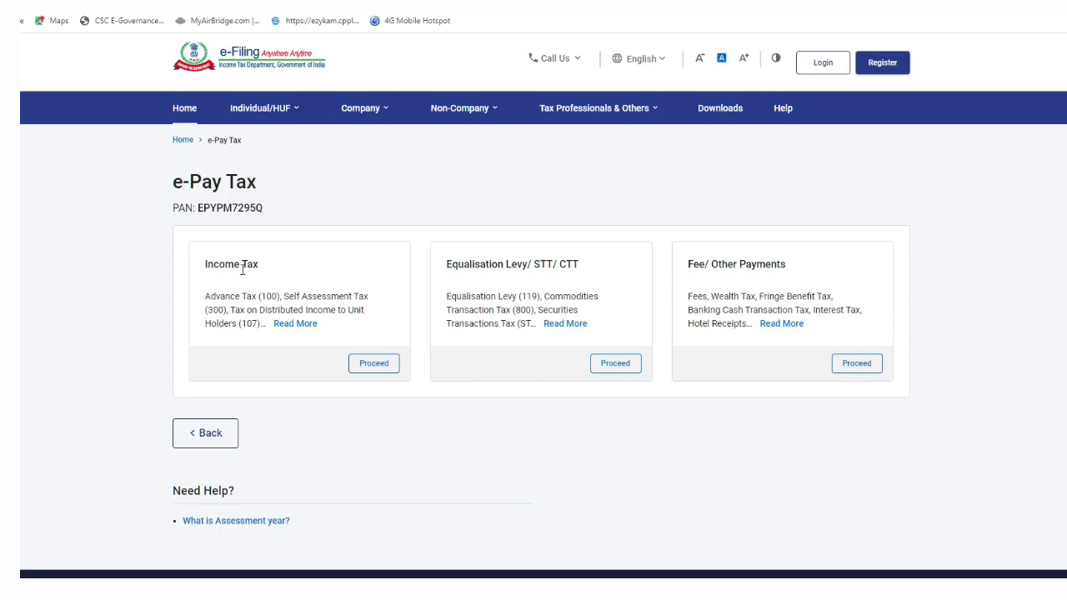
mouse_move(325, 334)
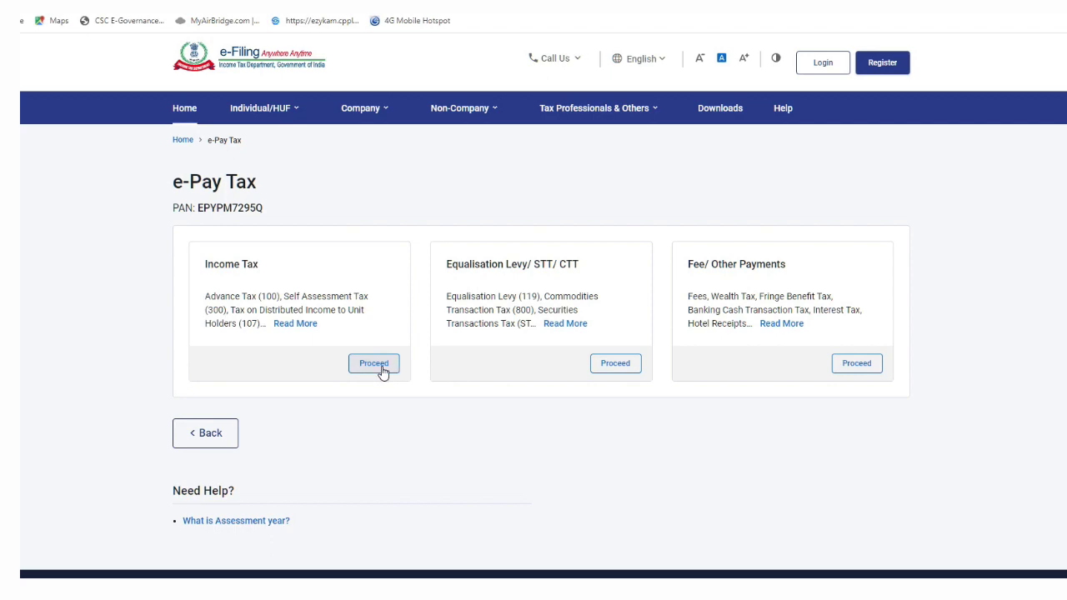
left_click(377, 365)
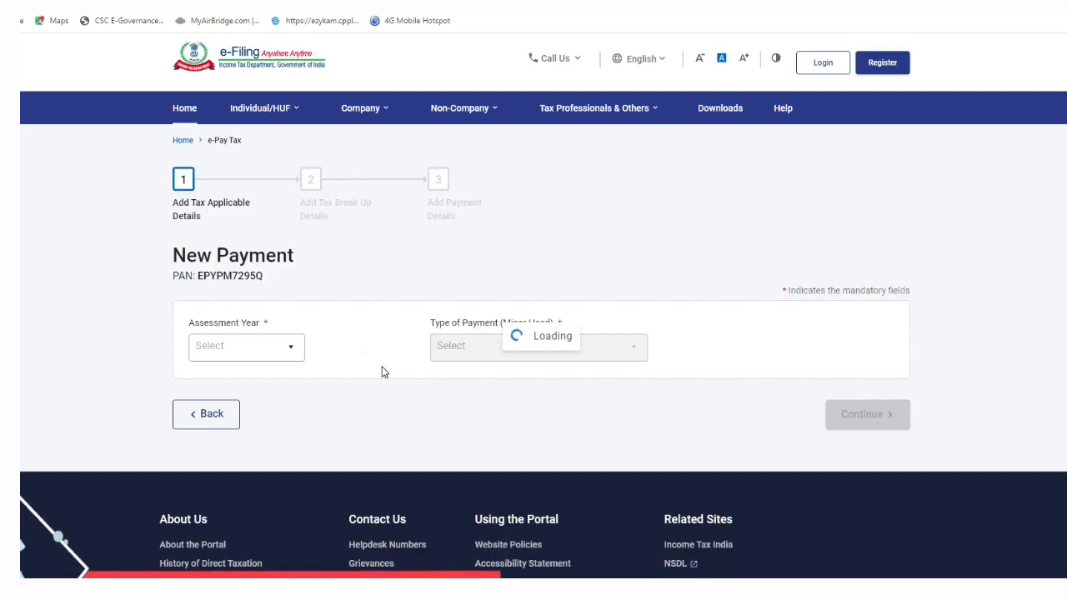
- Choose assessment year 2022-23 and payment type Other Receipts (500), then continue past the ₹1,000 breakup
left_click(296, 362)
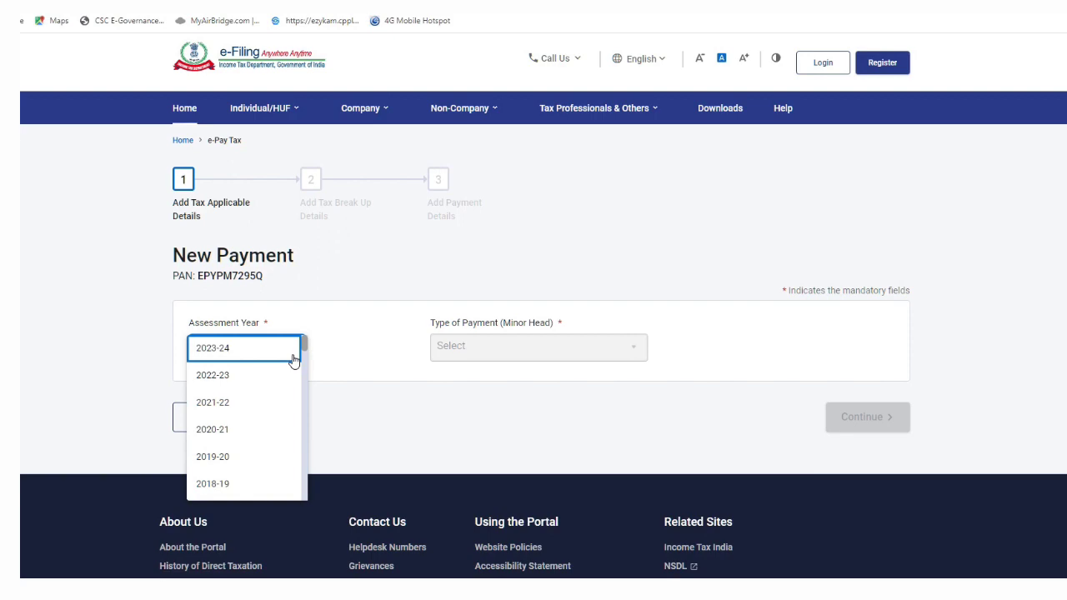
left_click(254, 376)
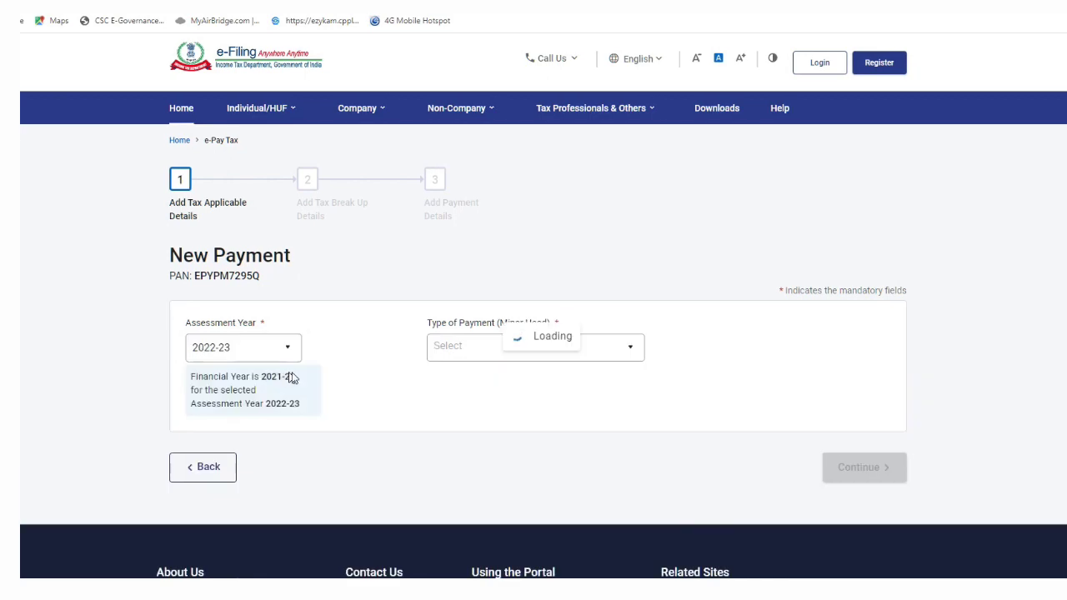
left_click(509, 358)
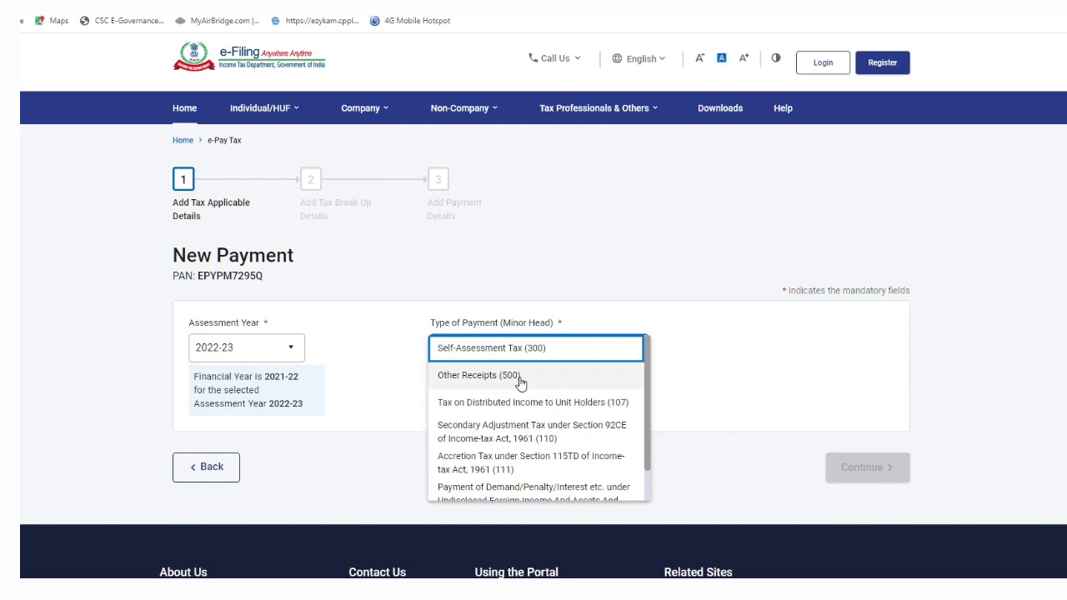
left_click(518, 377)
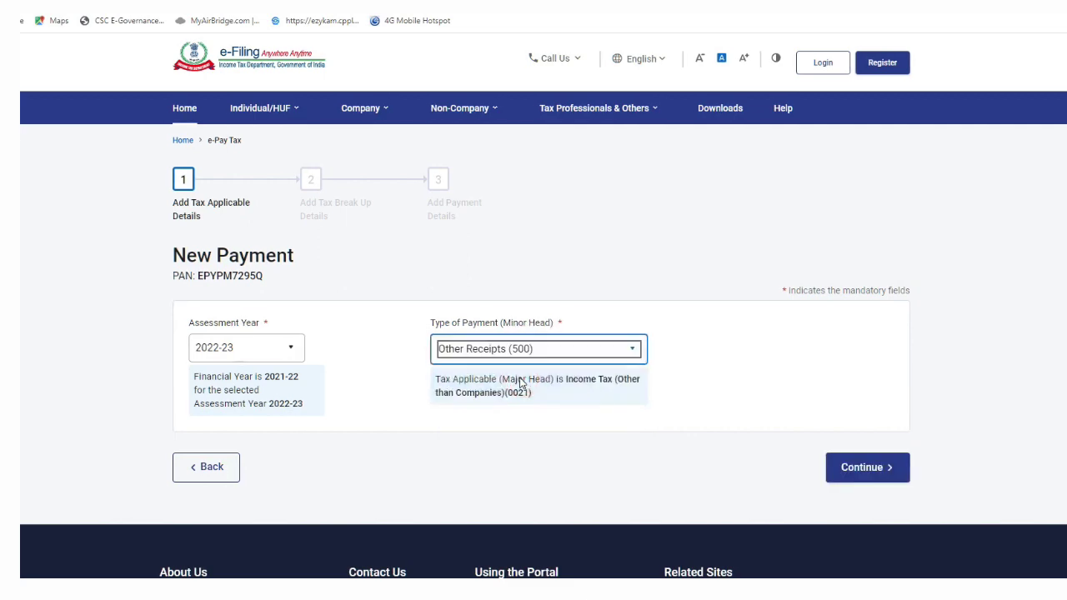
left_click(597, 357)
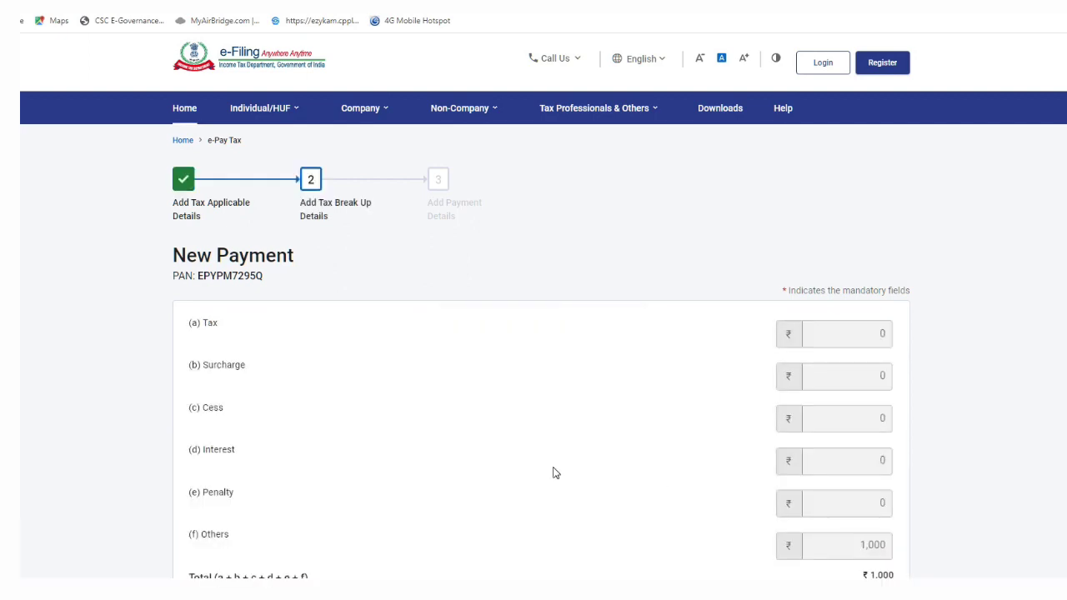
scroll(678, 461, "down", 1)
scroll(809, 536, "down", 2)
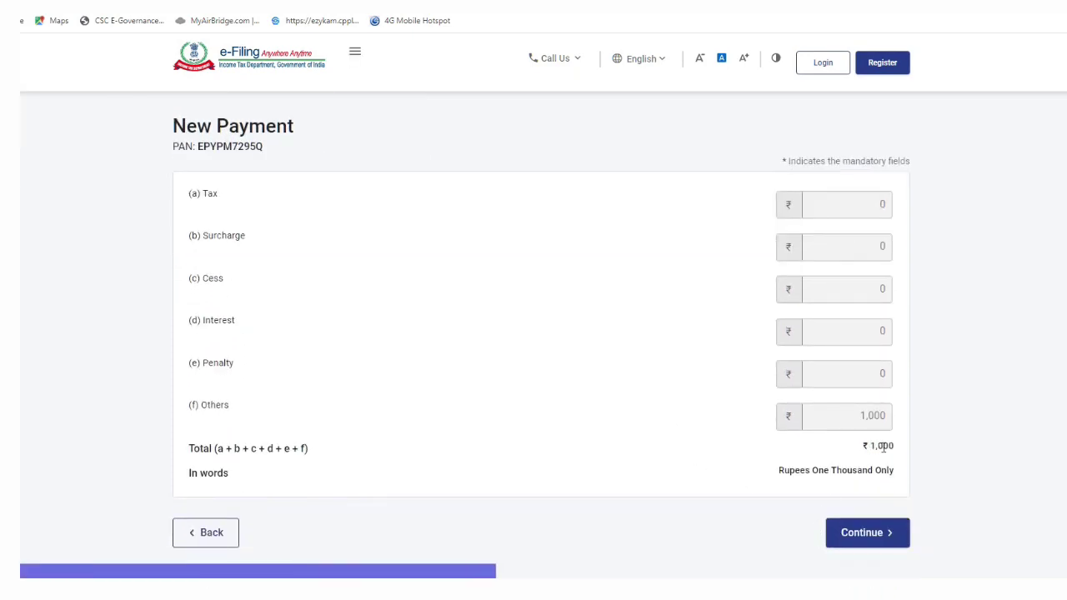
left_click(875, 537)
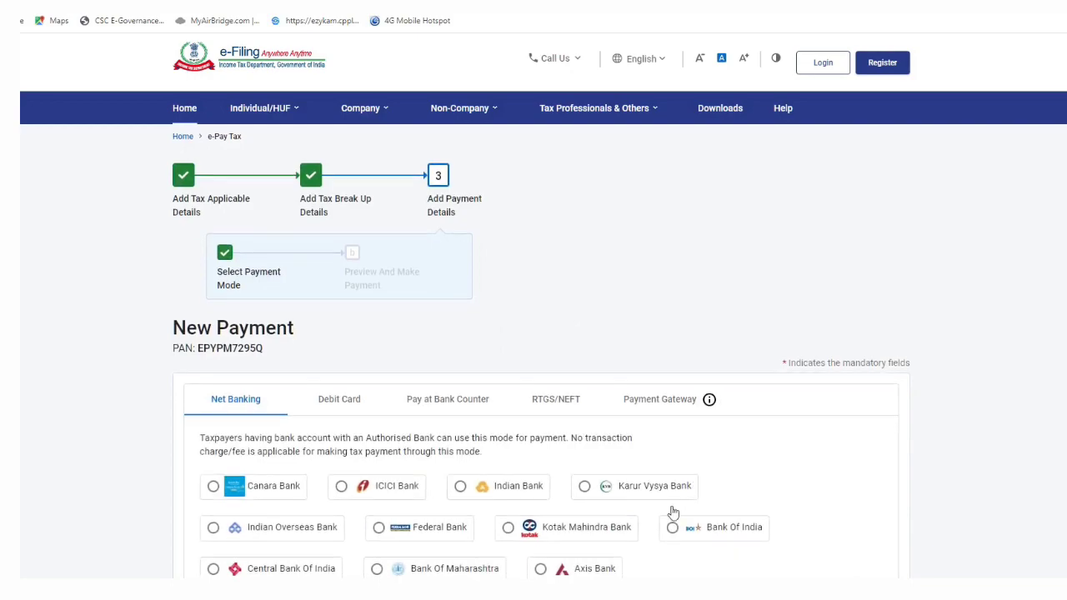
- Browse the payment mode options, pick Canara Bank under Payment Gateway, and preview the payment
scroll(671, 511, "down", 1)
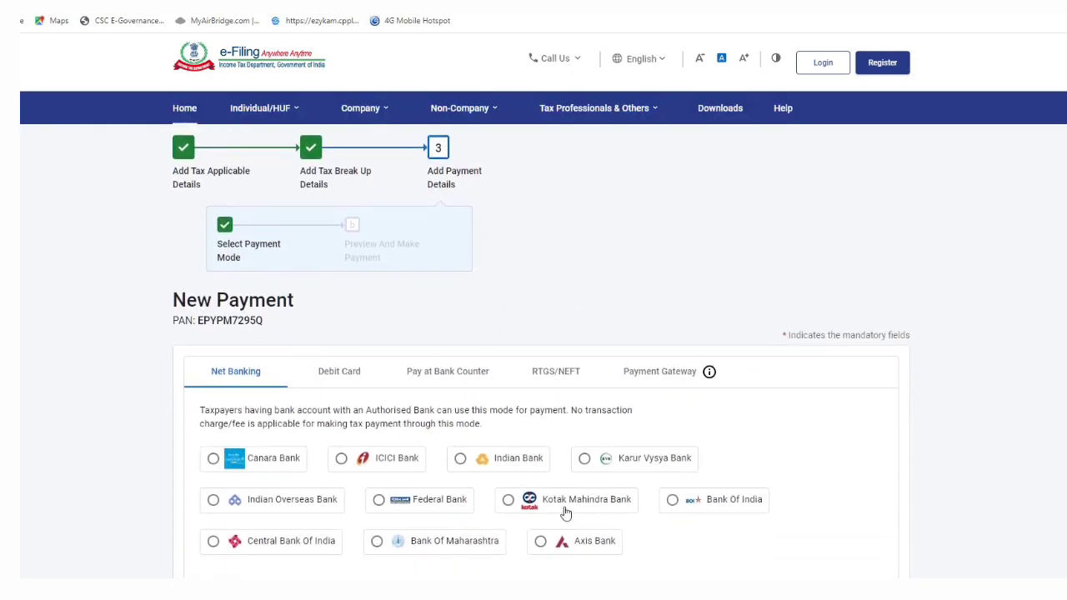
scroll(565, 510, "down", 3)
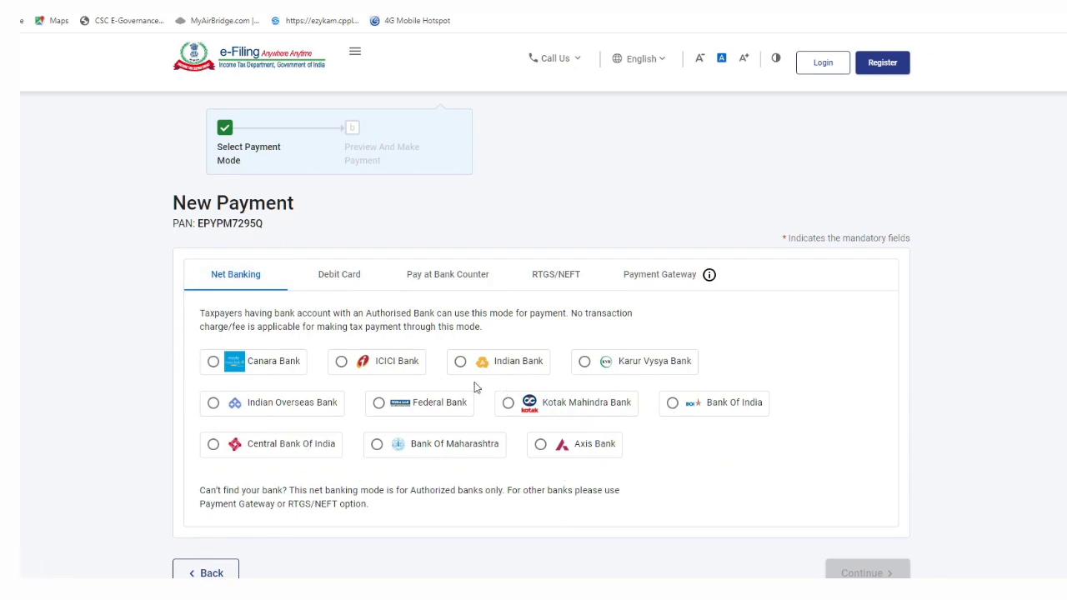
left_click(350, 282)
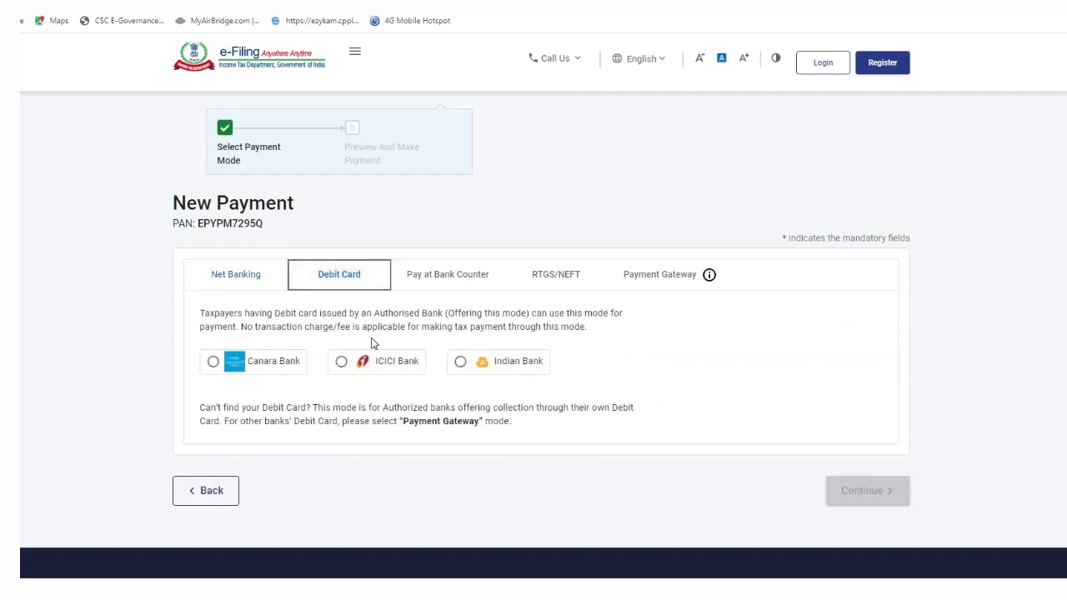
left_click(434, 284)
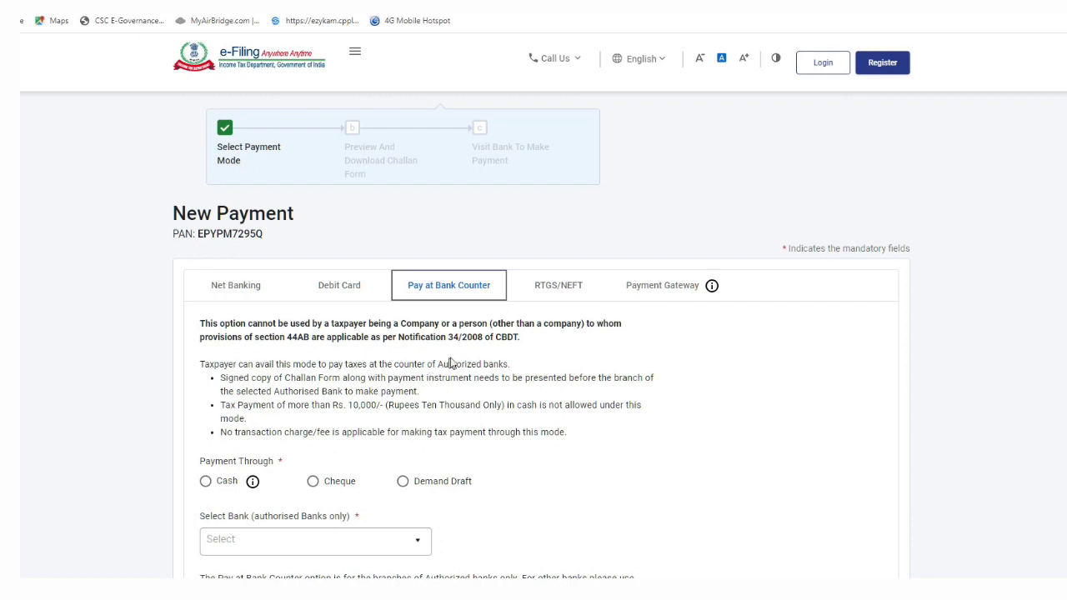
left_click(563, 301)
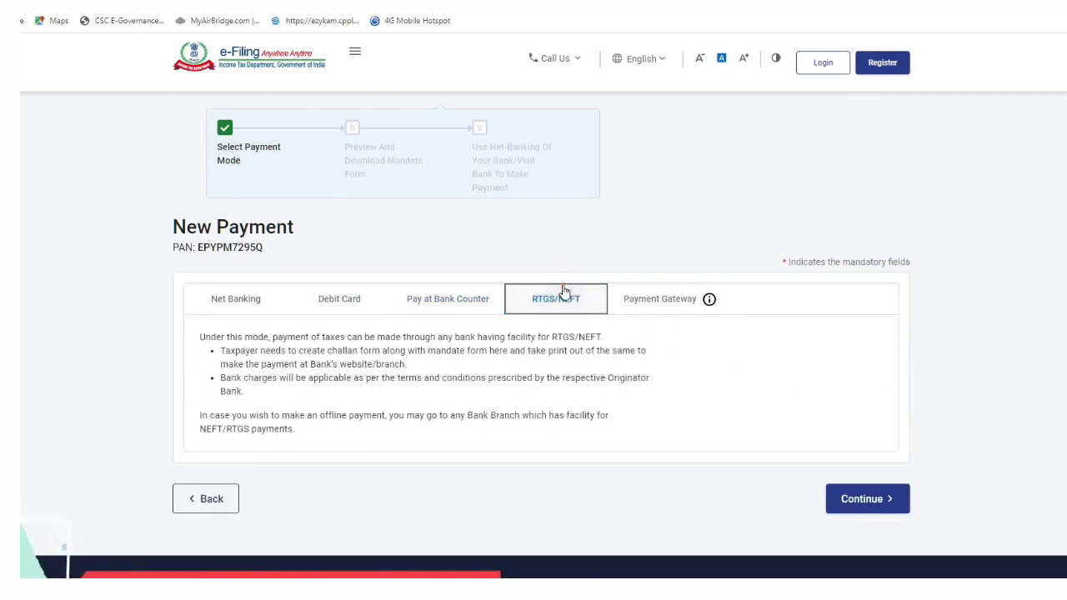
left_click(663, 305)
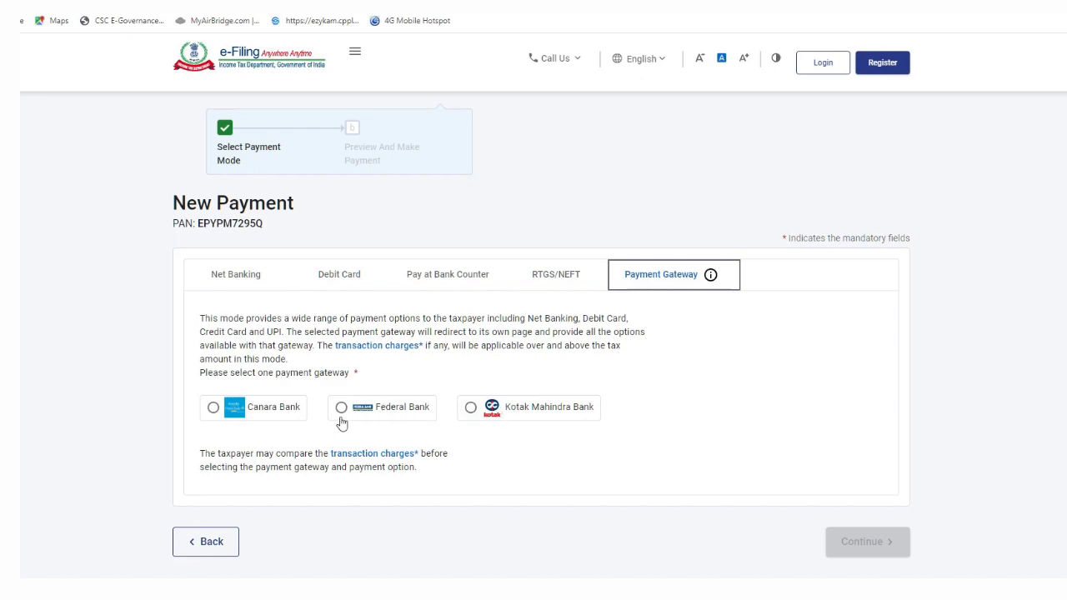
left_click(213, 408)
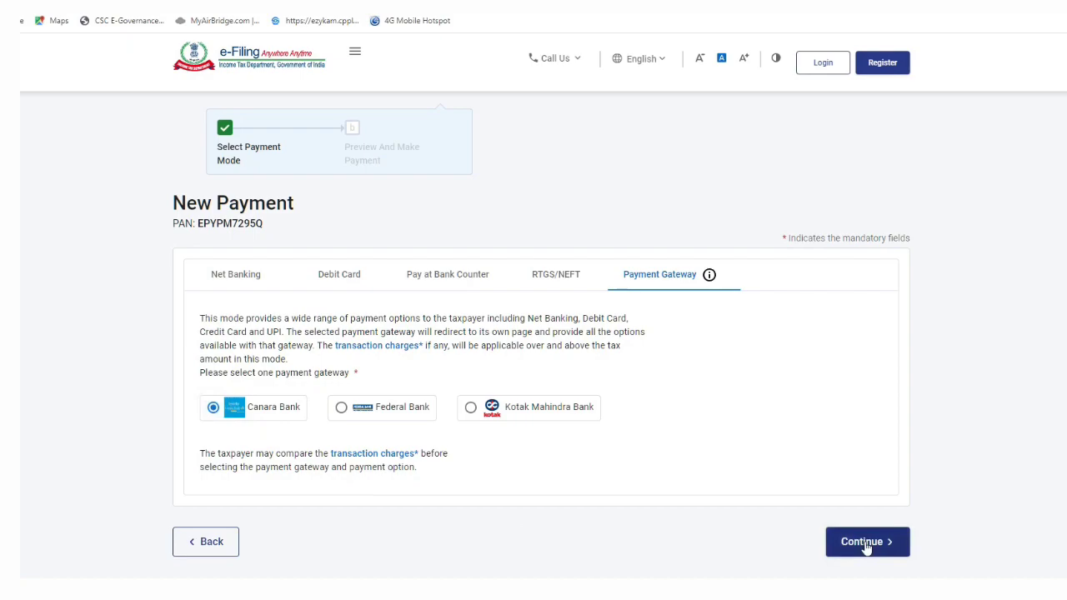
left_click(864, 541)
scroll(864, 542, "down", 5)
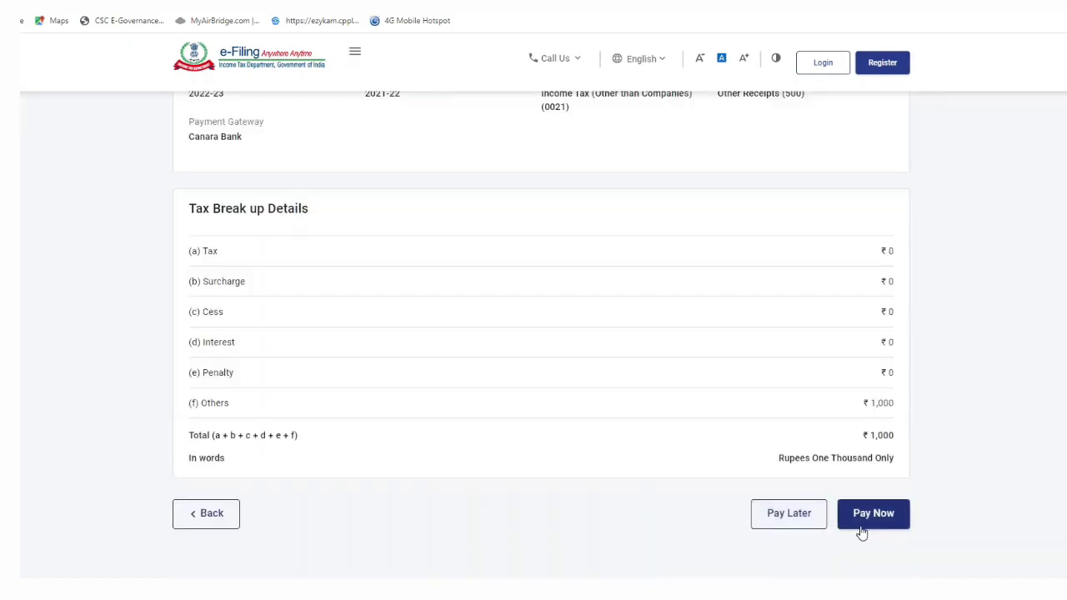
- Choose Pay Now, agree to the terms and conditions, and submit the ₹1,000 challan to the bank
left_click(867, 524)
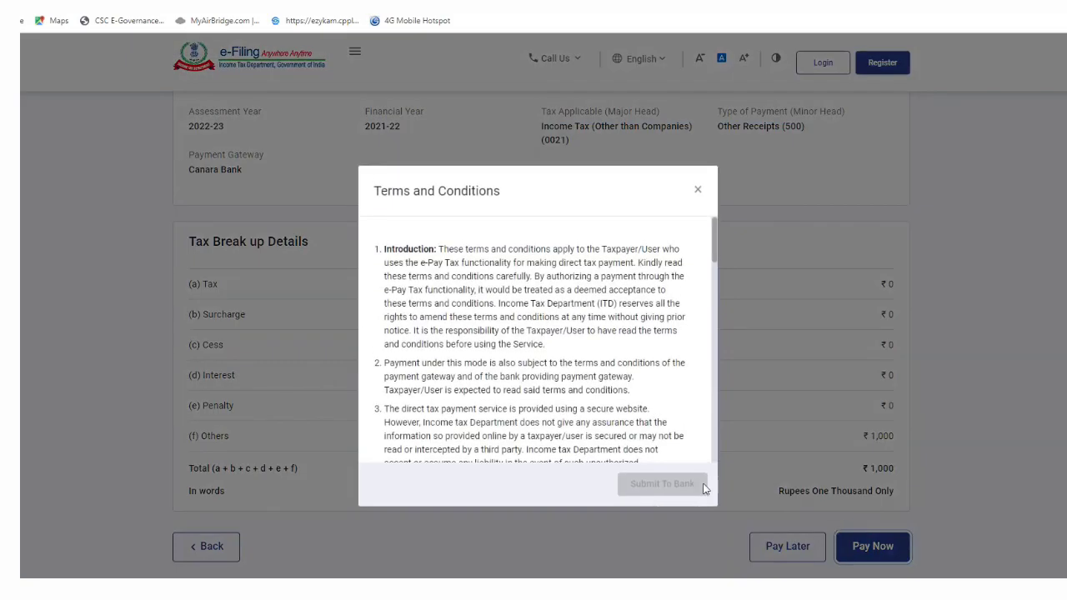
scroll(603, 355, "down", 15)
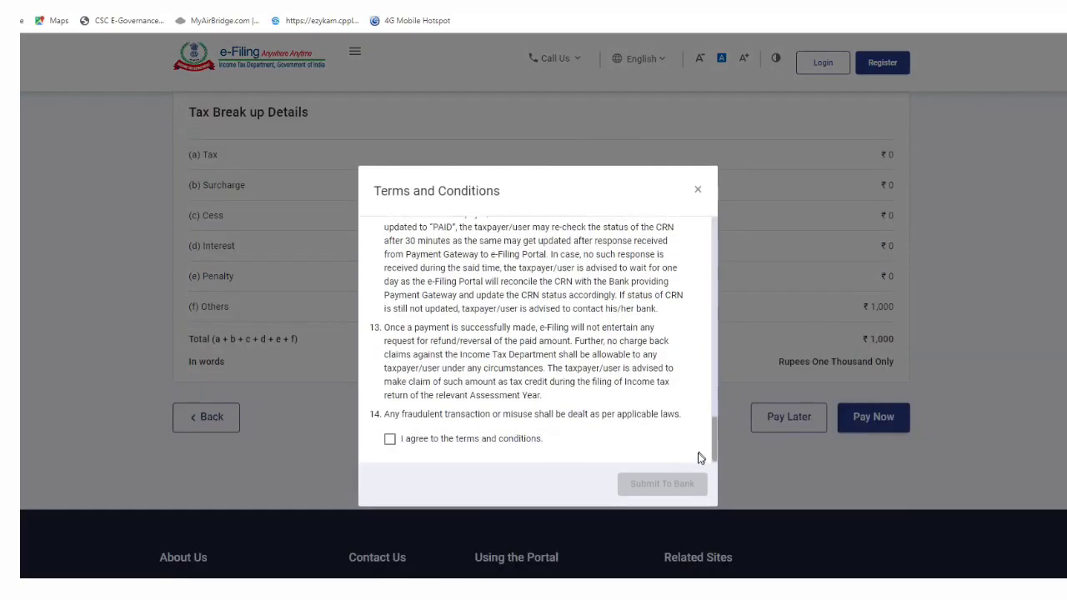
left_click(390, 440)
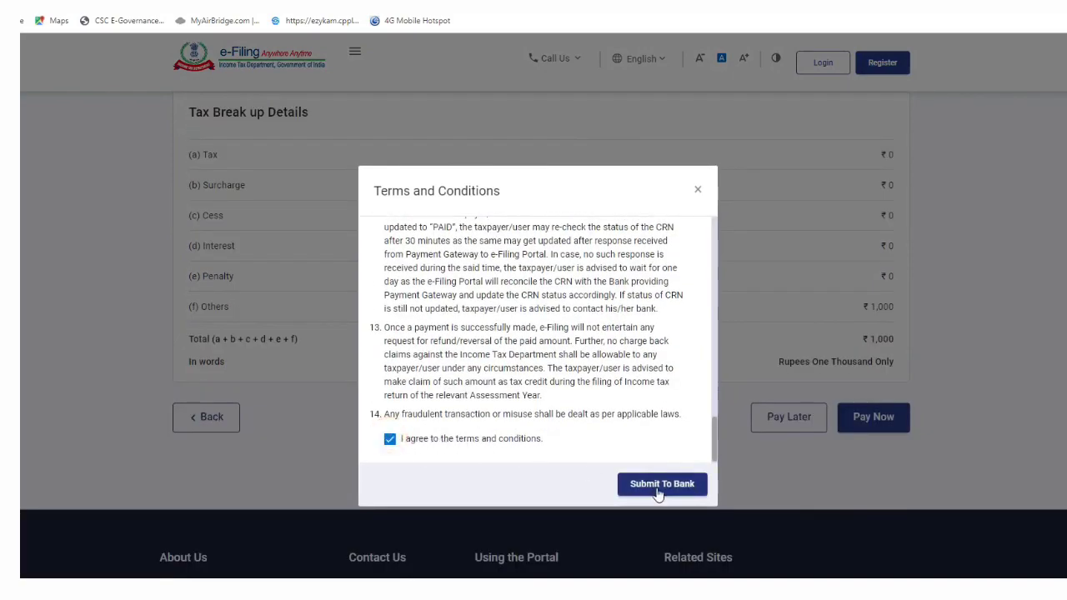
left_click(658, 491)
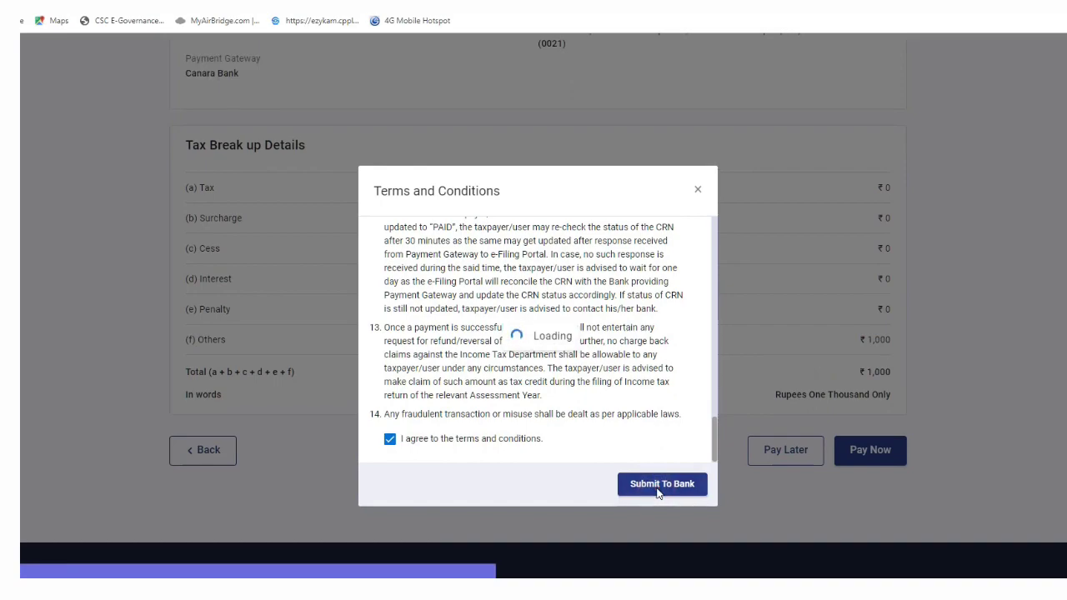